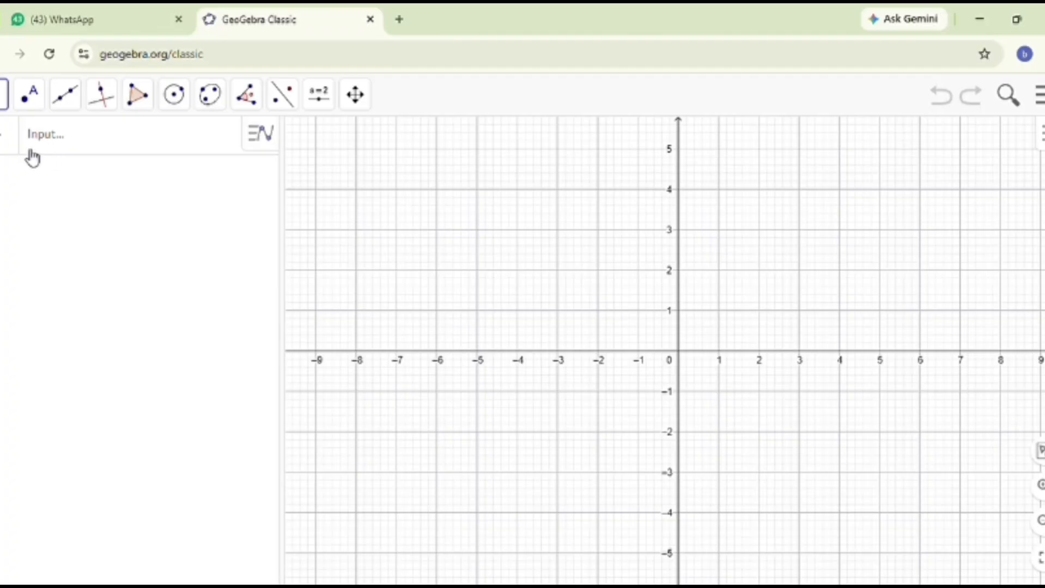
Define three points by coordinates: A = (0, 0), B = (1, 0) and C = (1, 1)
click(77, 143)
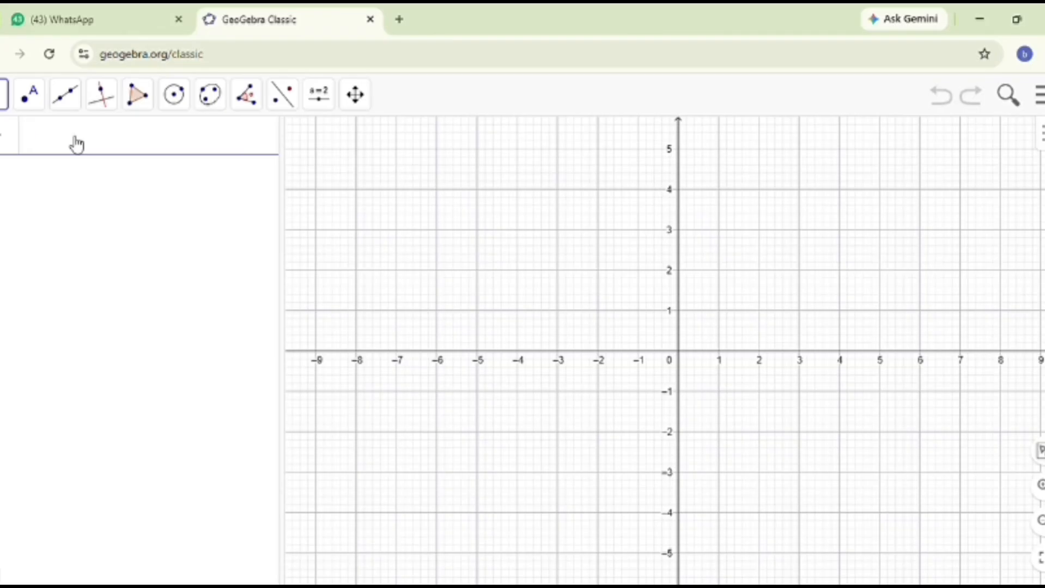
text(A = (0, 0)
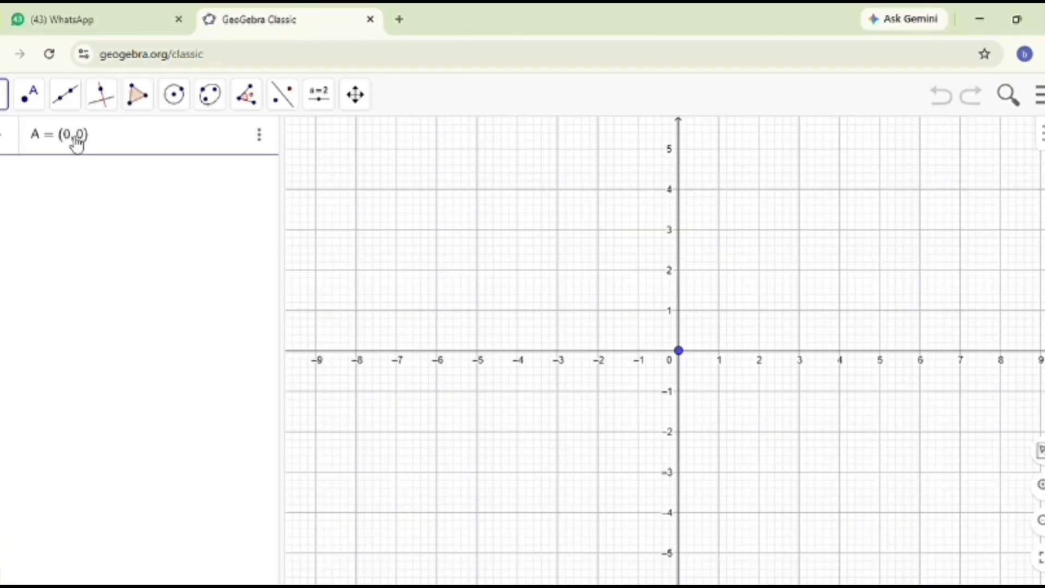
key(Return)
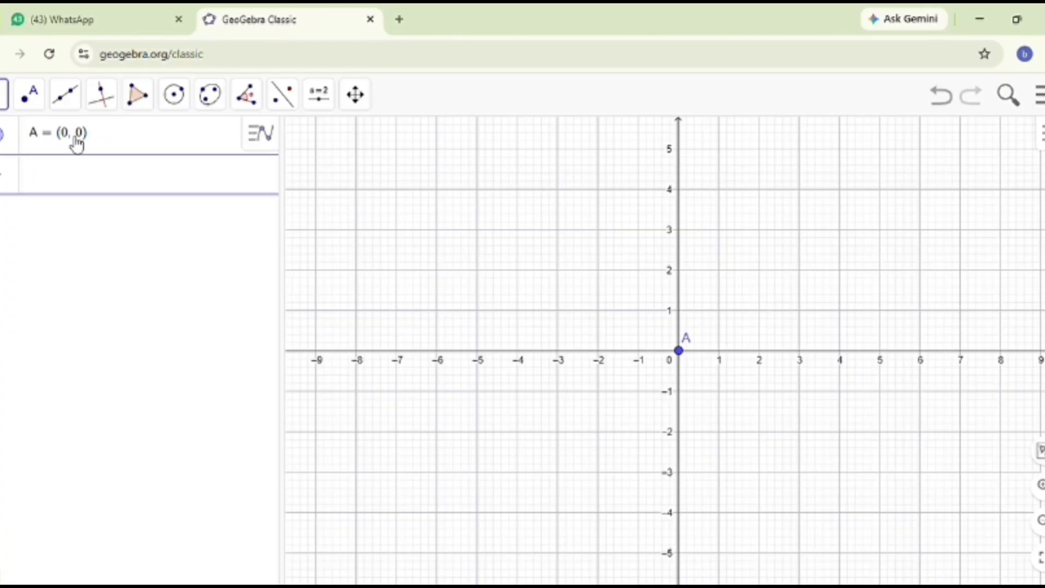
text(B = (1, 0)
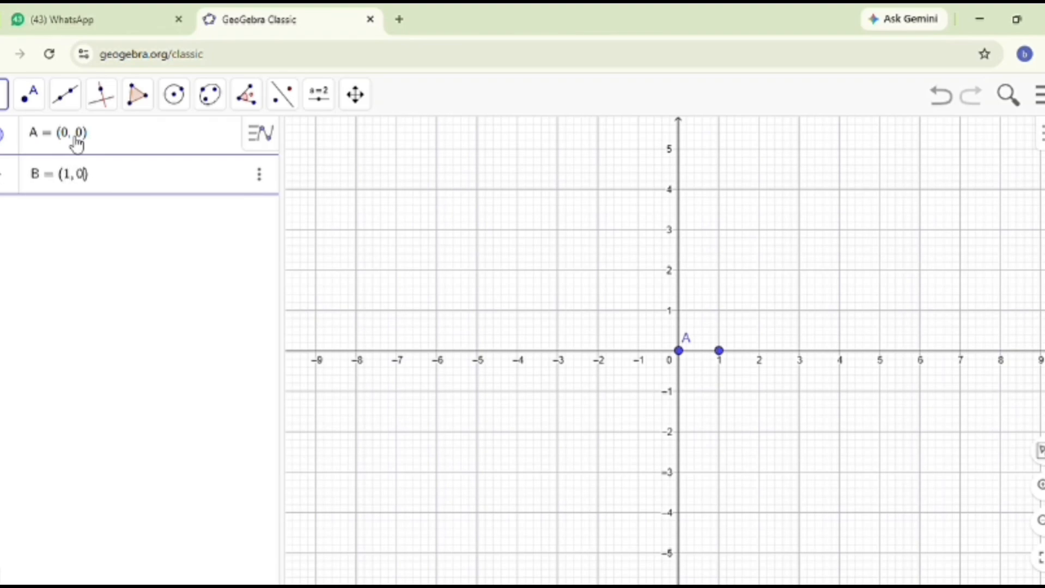
key(Return)
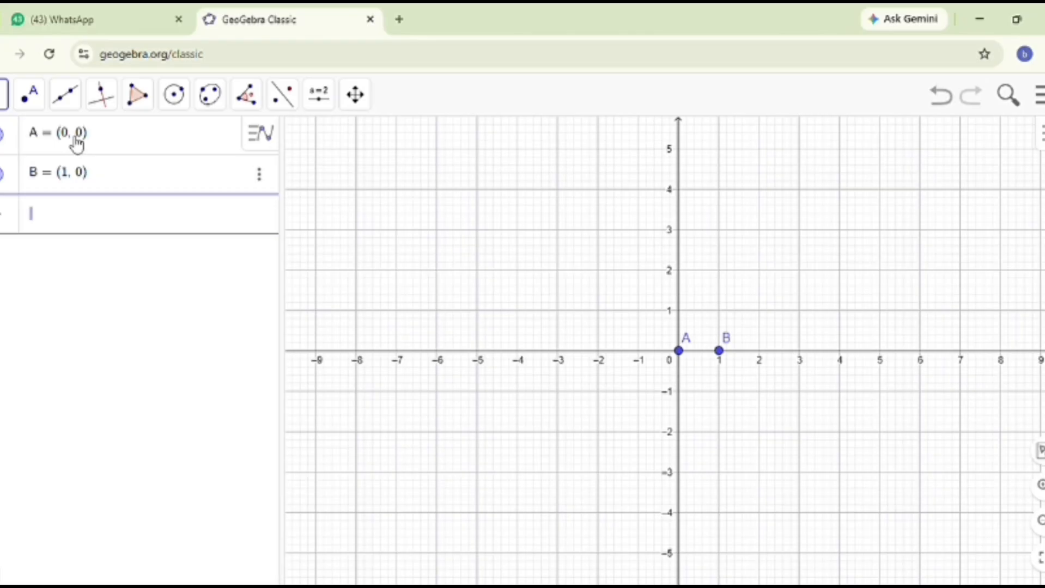
text(C = (1, 1)
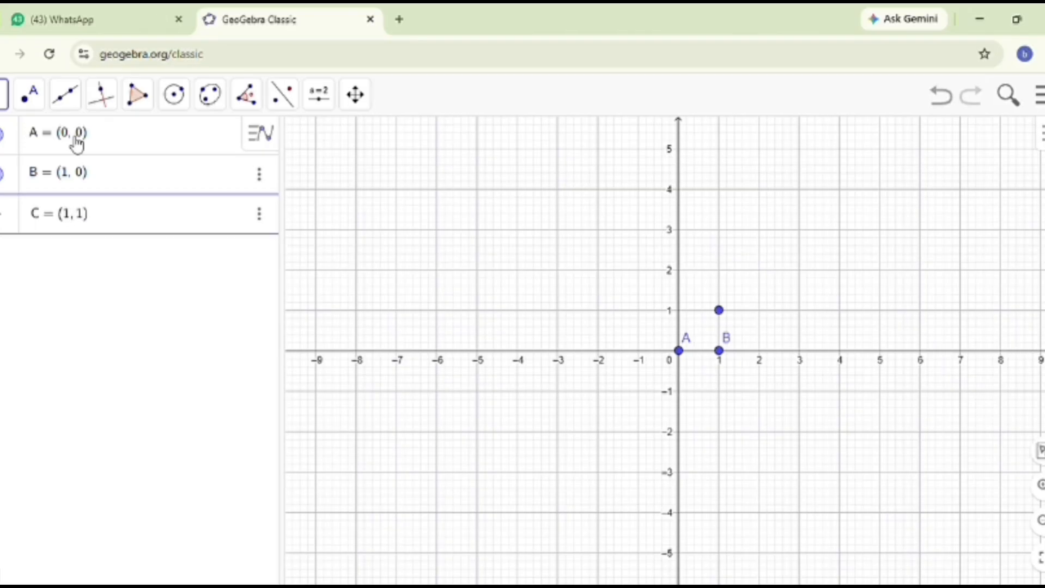
key(Return)
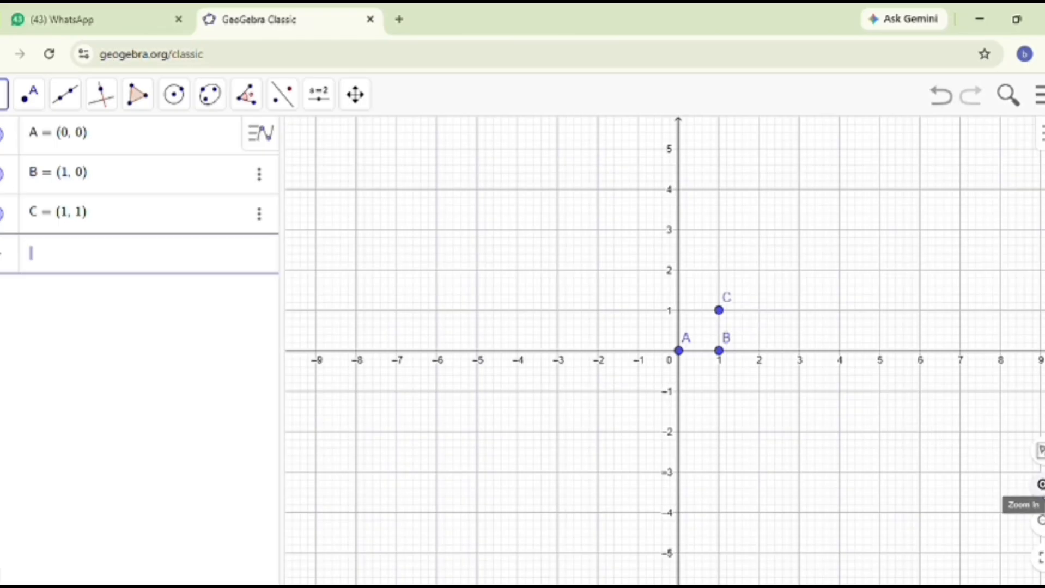
Enlarge and reposition the graph so that points A, B and C can be examined up close
click(1041, 485)
click(1041, 485)
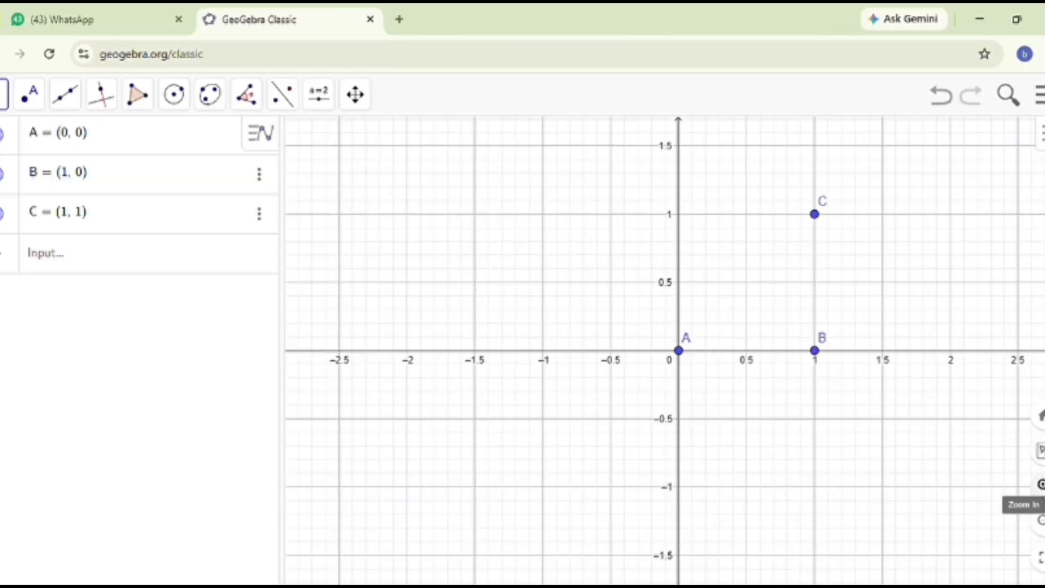
click(1041, 485)
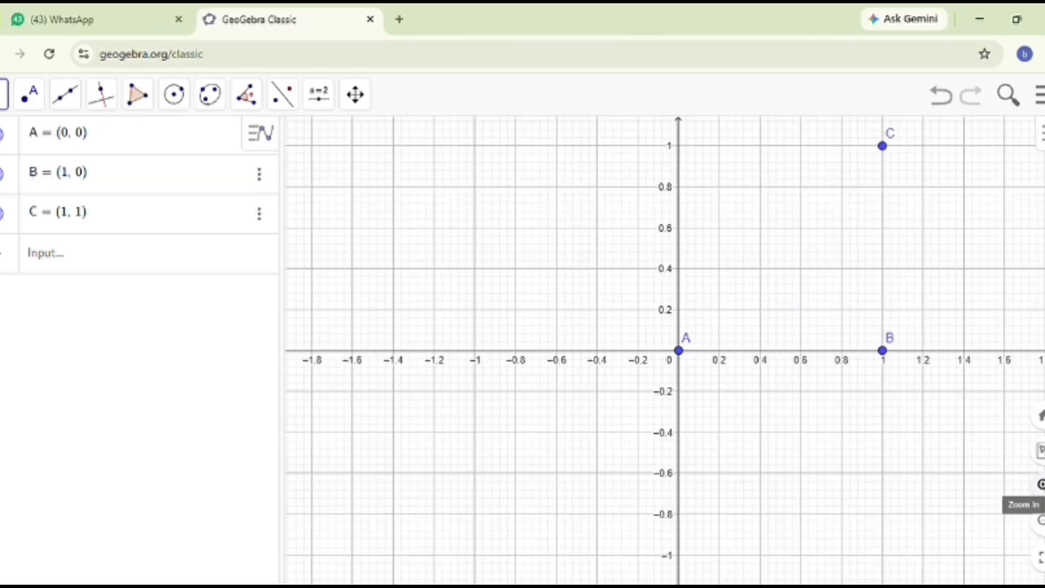
key(Up)
key(Up)
key(Up)
key(Up)
key(Up)
key(Up)
key(Up)
key(Up)
key(Up)
key(Up)
key(Up)
key(Up)
key(Up)
key(Up)
key(Up)
key(Up)
key(Up)
key(Up)
key(Up)
key(Up)
key(Down)
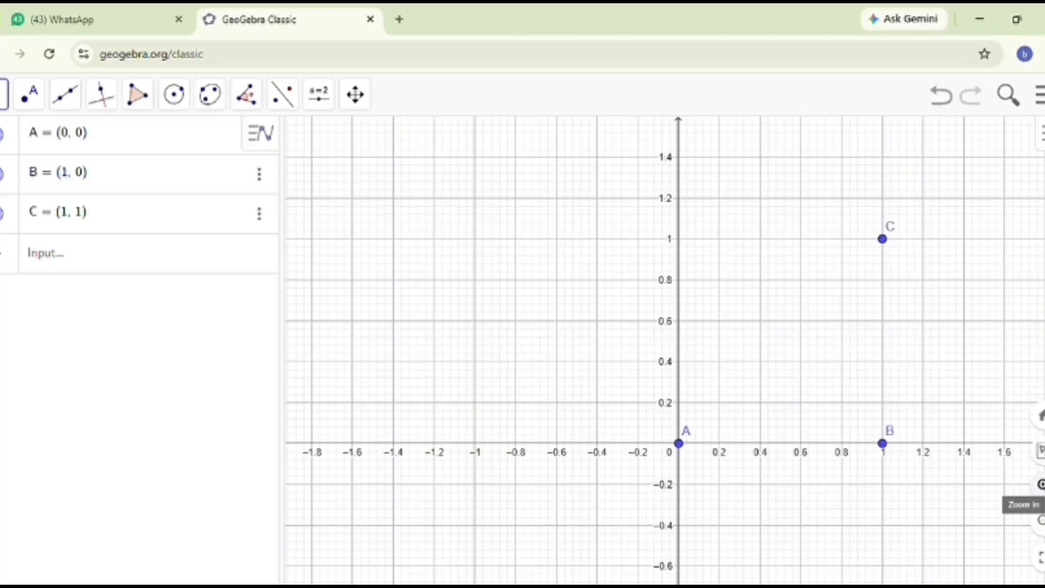
key(Down)
key(Down)
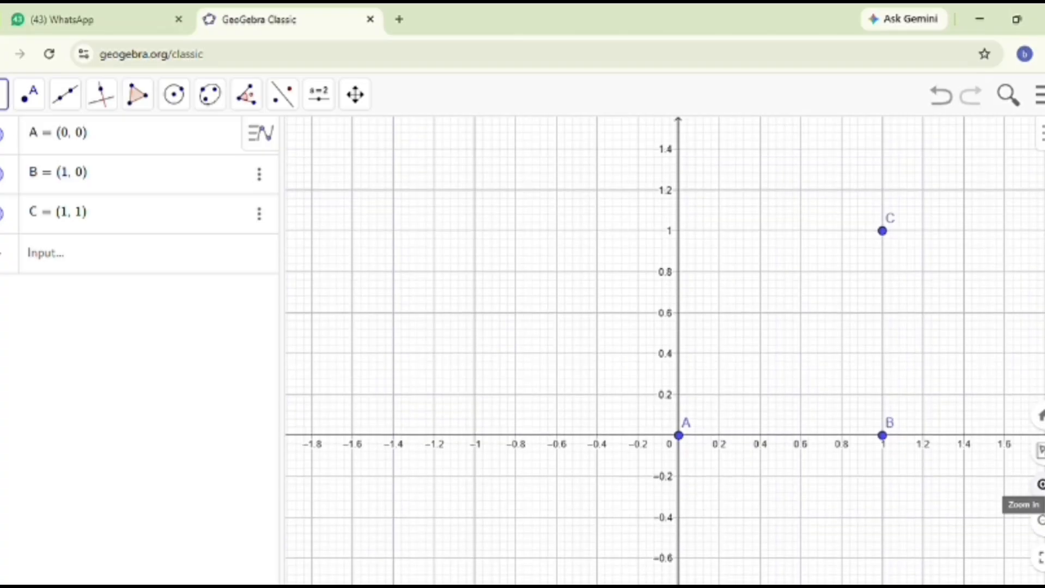
click(1040, 484)
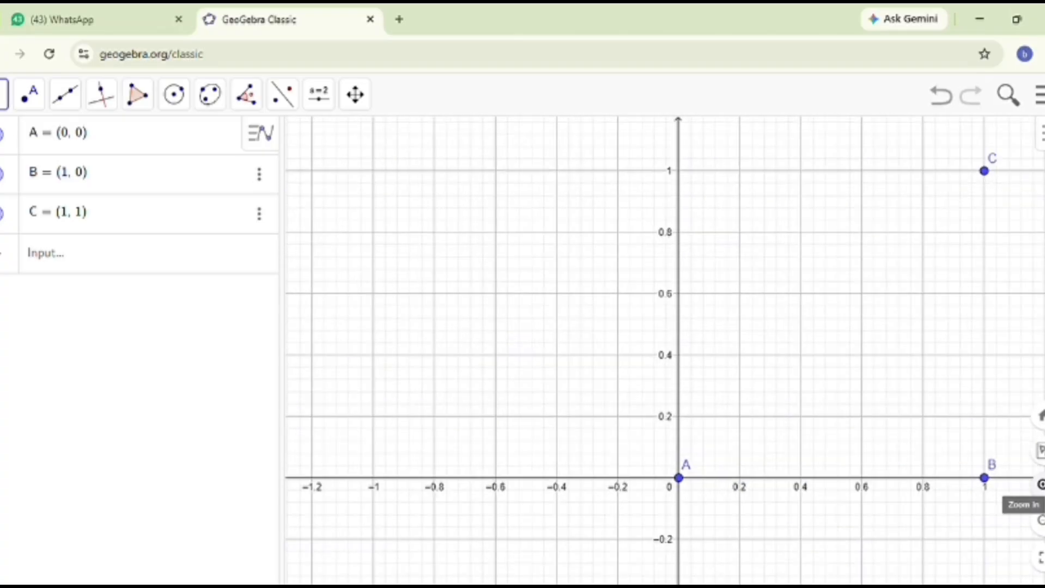
key(Up)
key(Up)
key(Up)
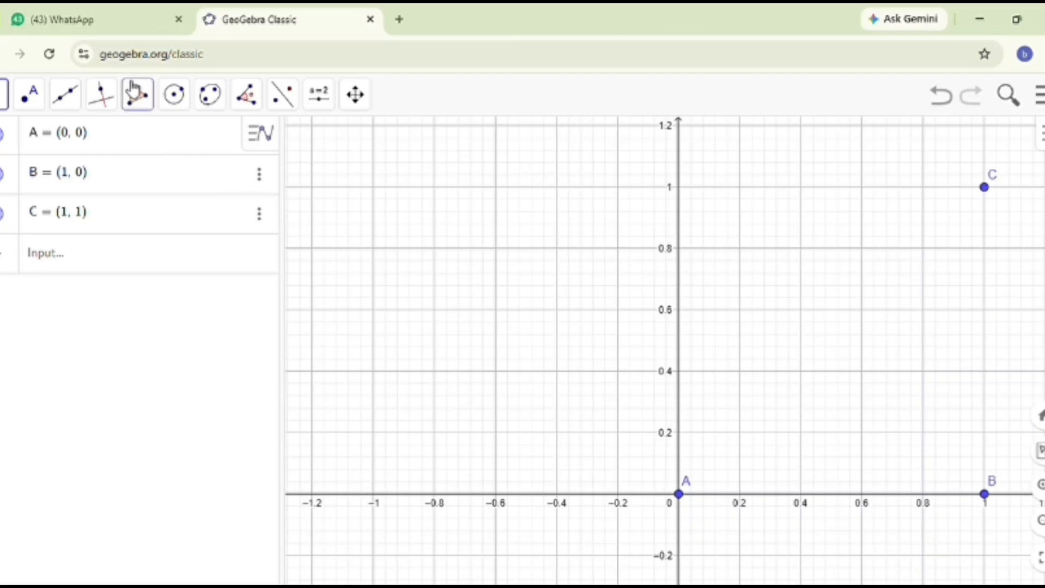
Draw a closed triangle through points A, B and C with the Polygon tool
click(149, 106)
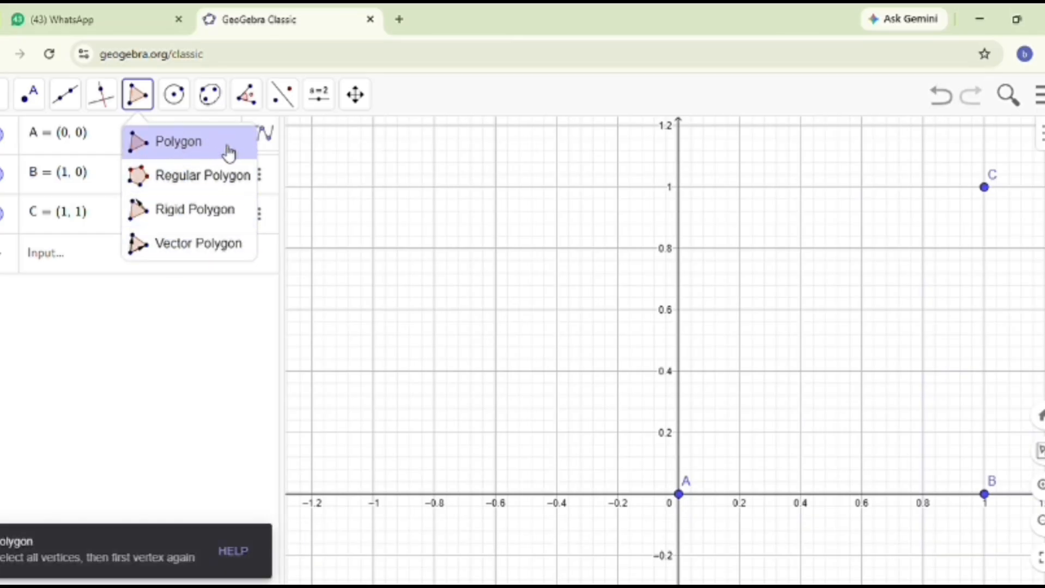
click(229, 152)
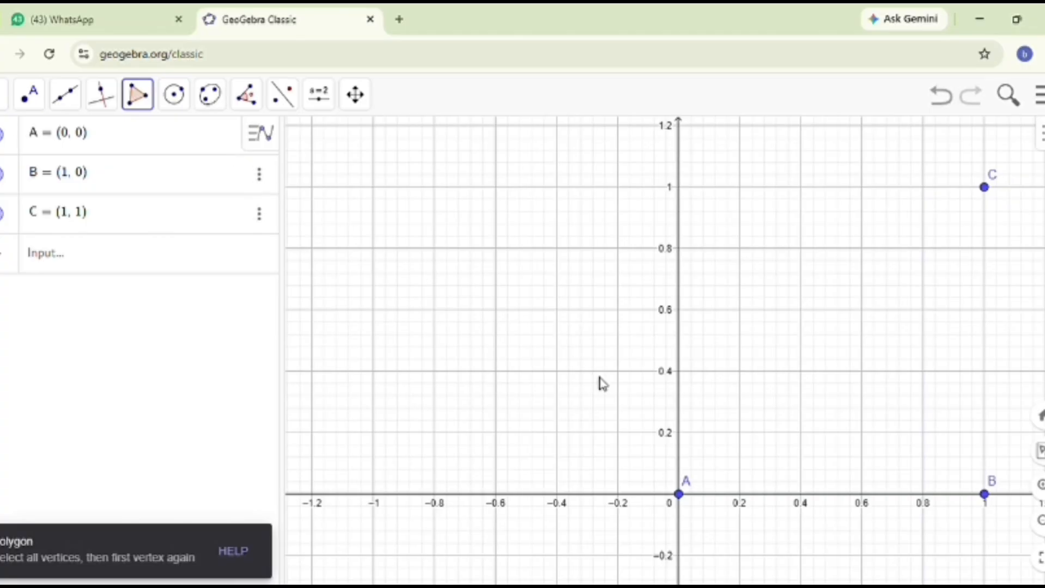
click(678, 494)
click(678, 495)
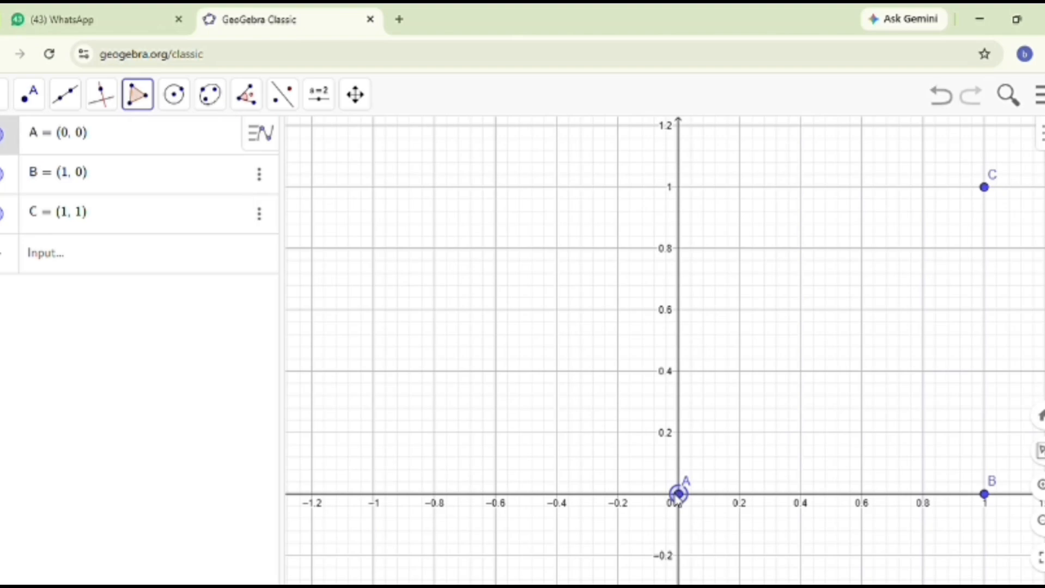
click(984, 495)
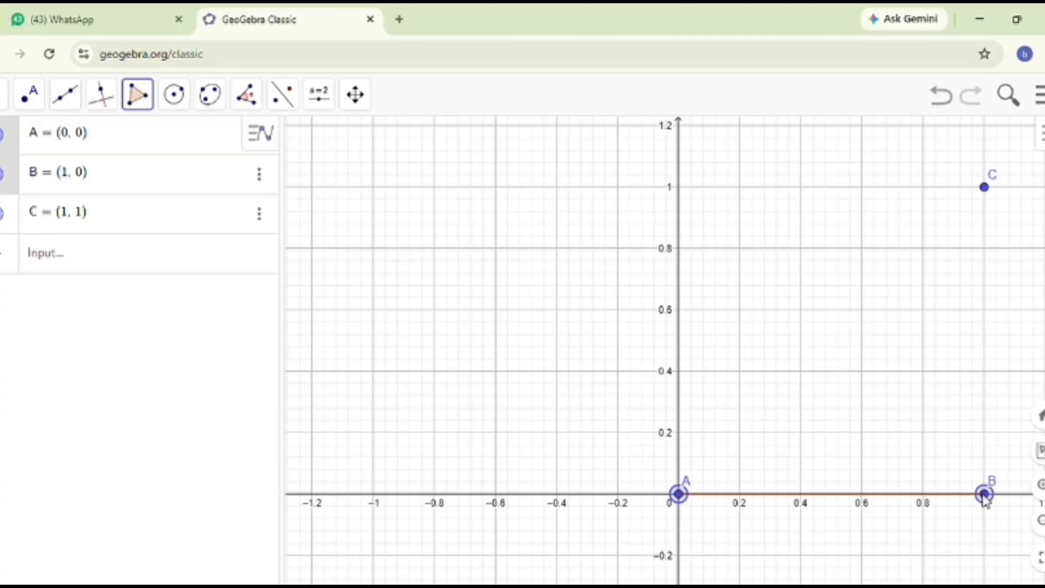
click(984, 495)
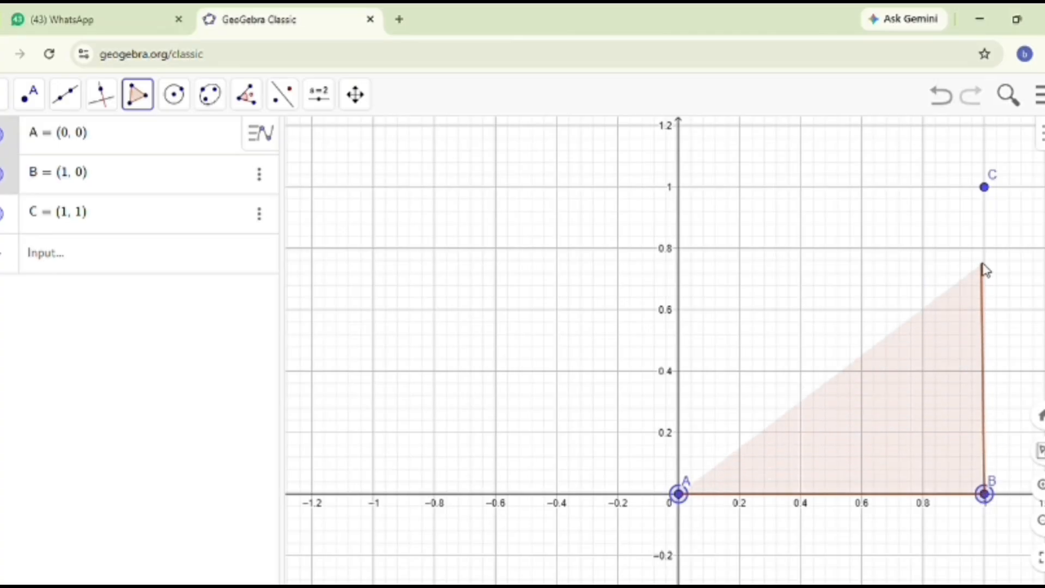
click(994, 194)
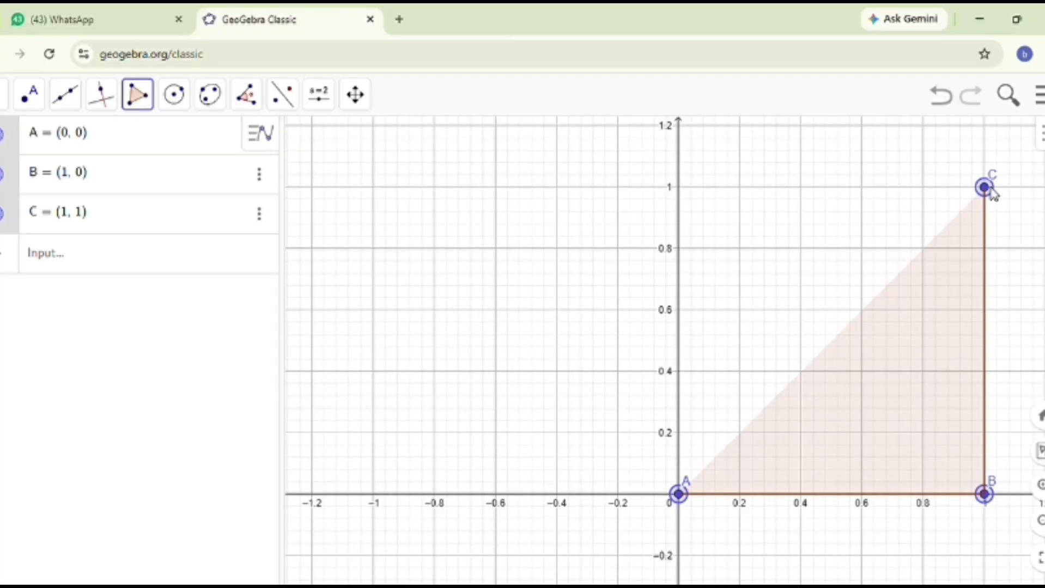
click(984, 188)
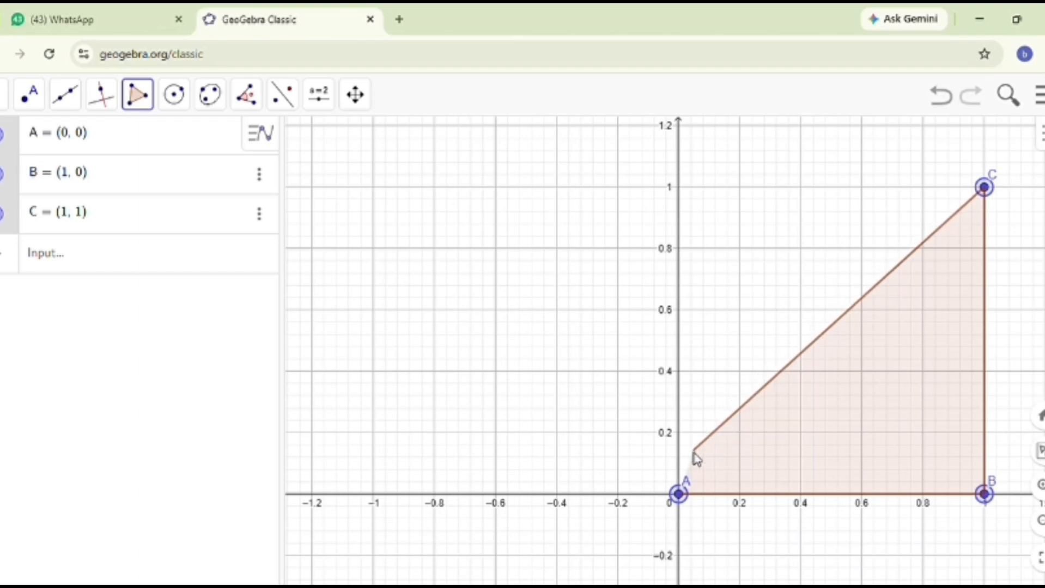
click(678, 495)
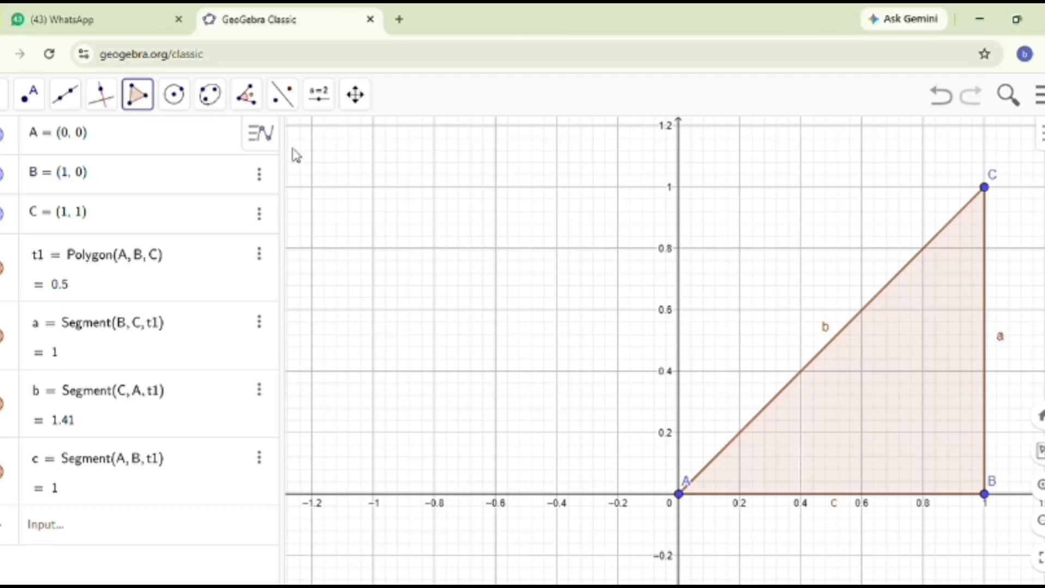
Add an angle measurement at vertex C of the triangle, defined by points A, C and B
click(257, 106)
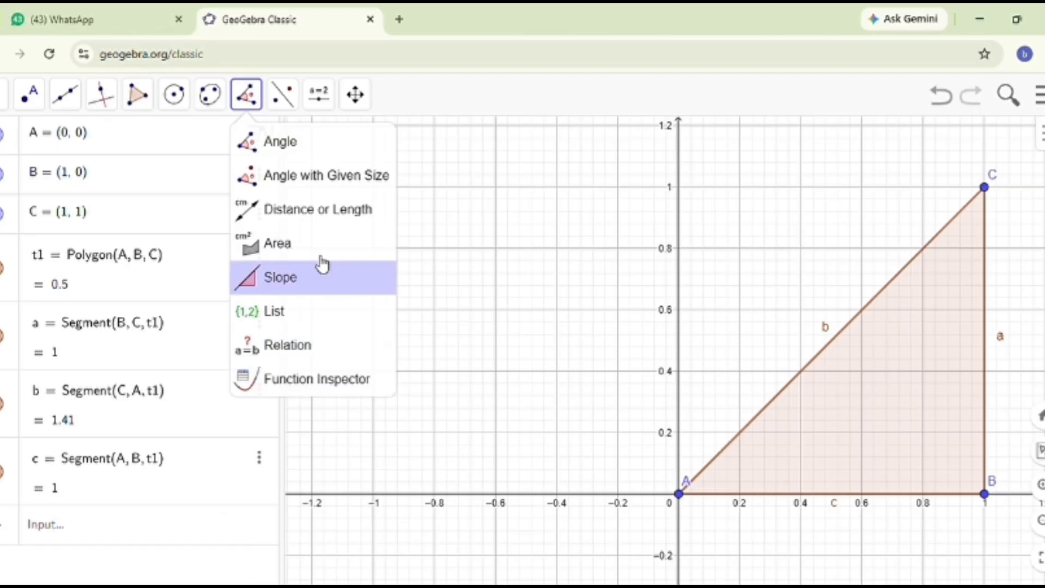
click(308, 153)
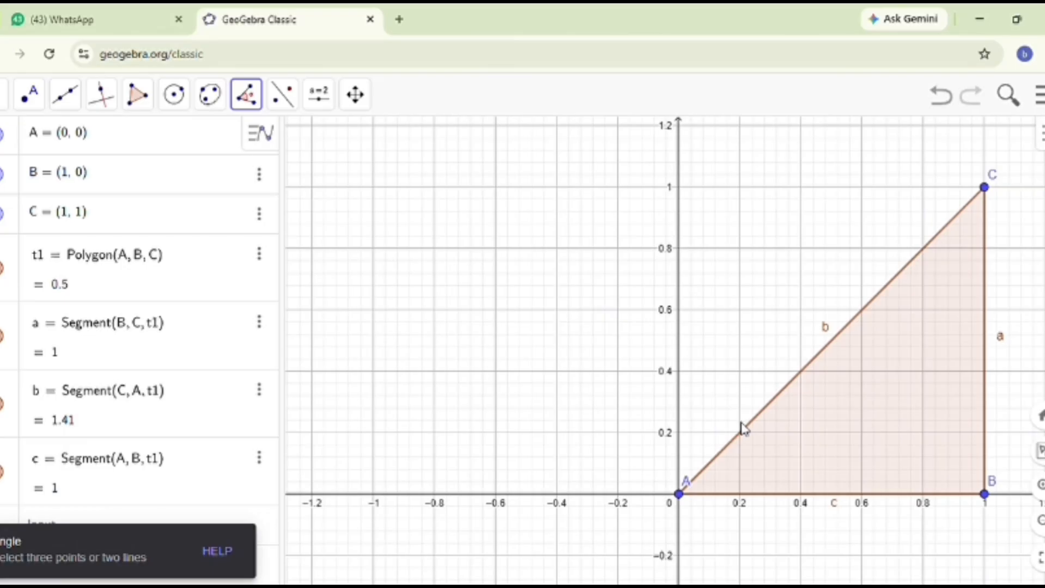
click(679, 496)
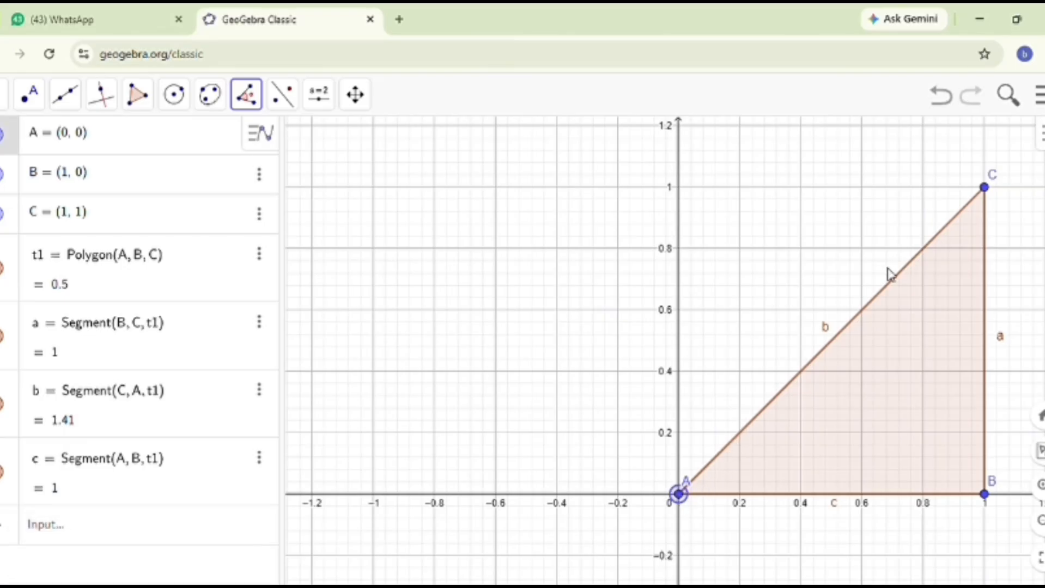
click(985, 190)
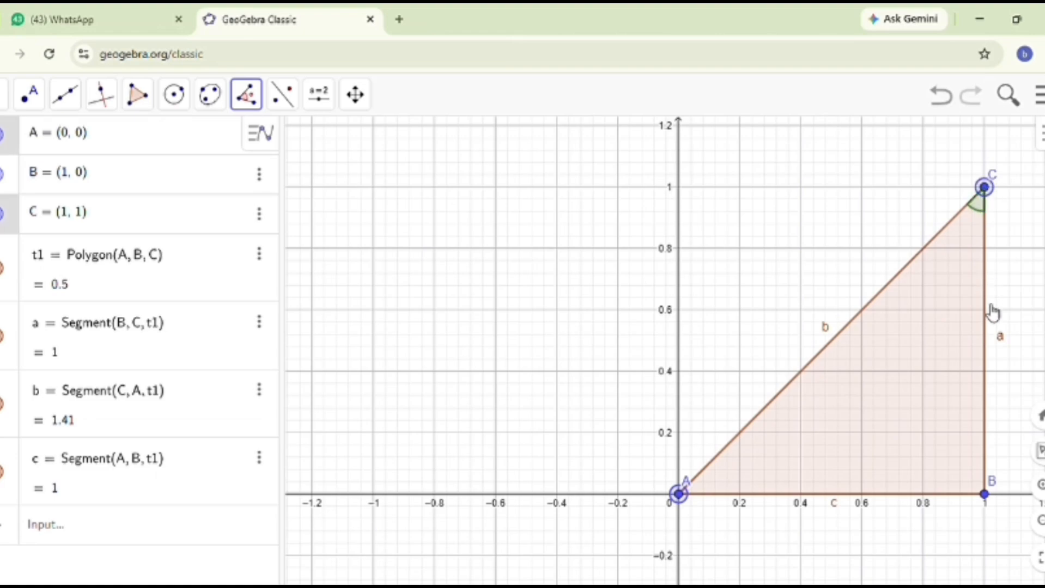
scroll(990, 364, up, 5)
scroll(987, 374, up, 1)
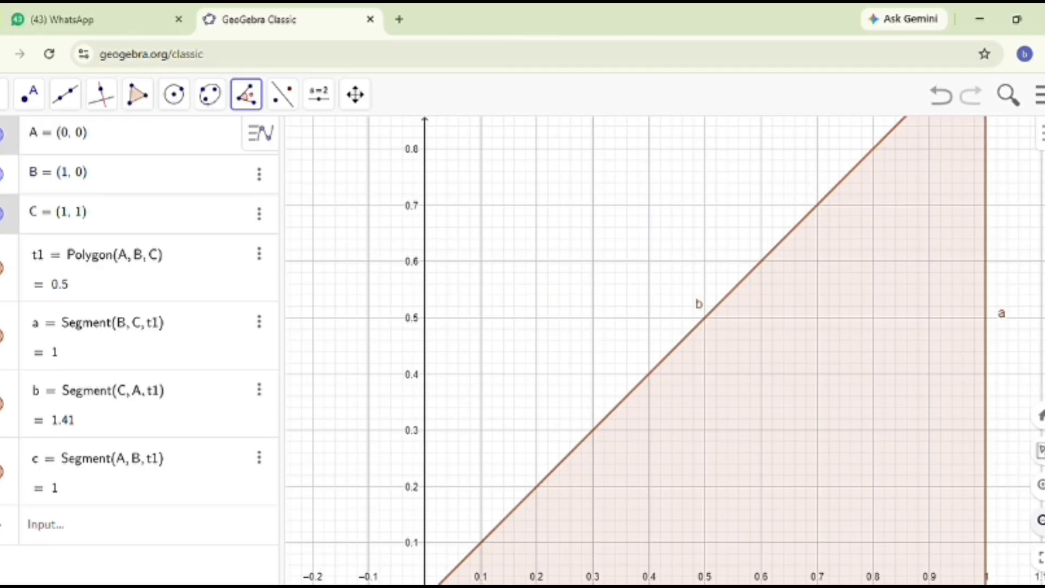
click(1039, 521)
click(1040, 520)
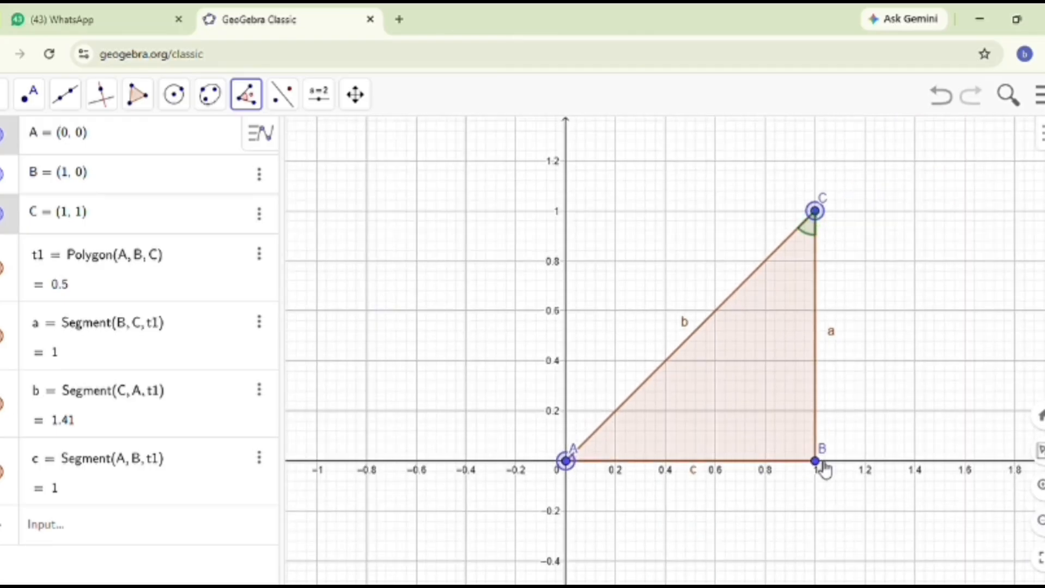
click(815, 462)
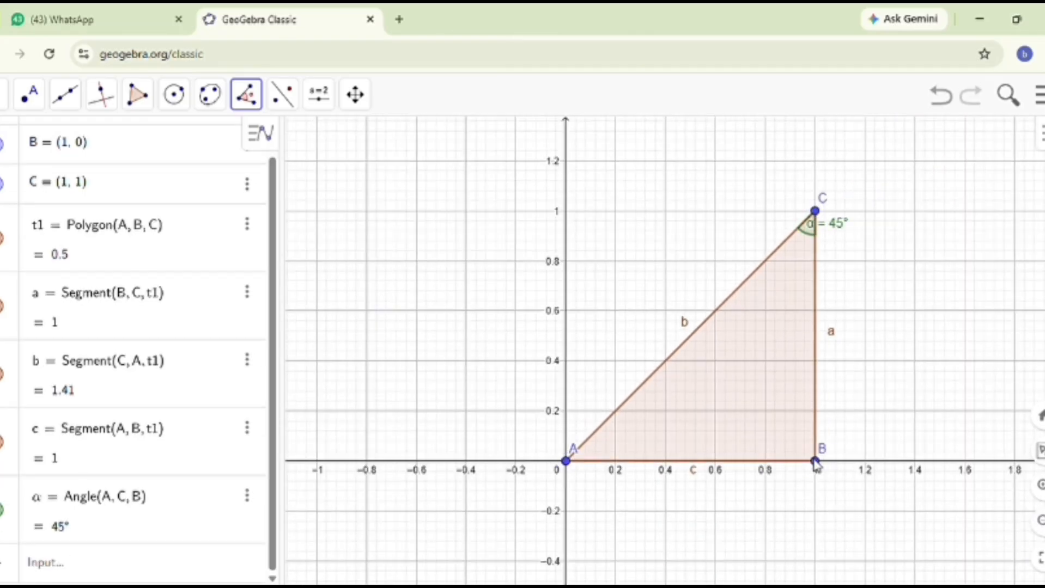